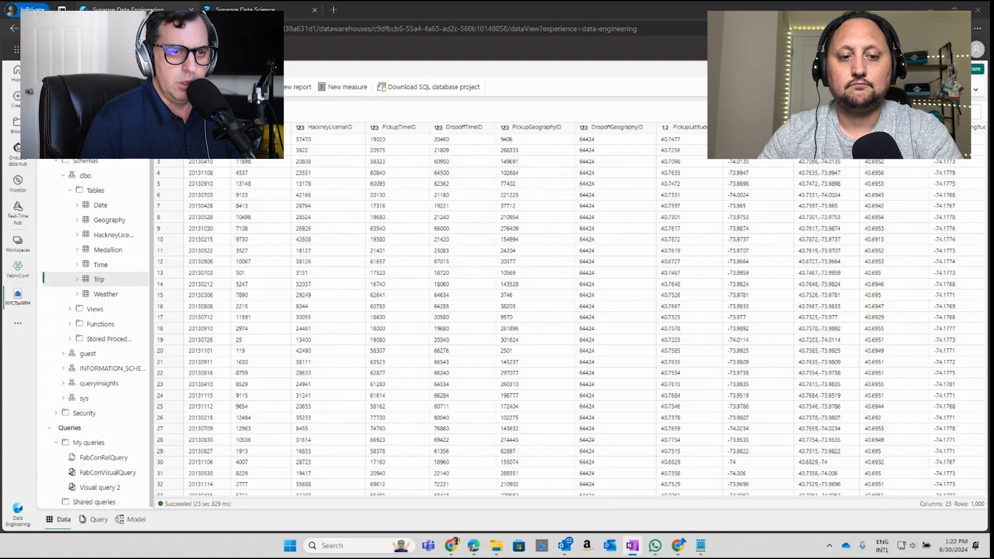
Step: Create an AI skill named NYCskills from the Synapse Data Science home page
click(246, 10)
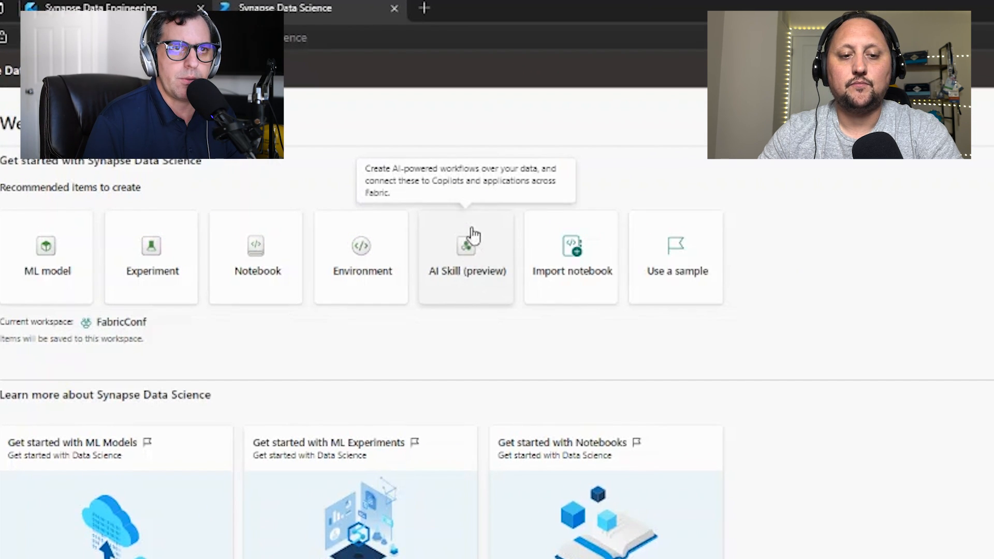
click(466, 259)
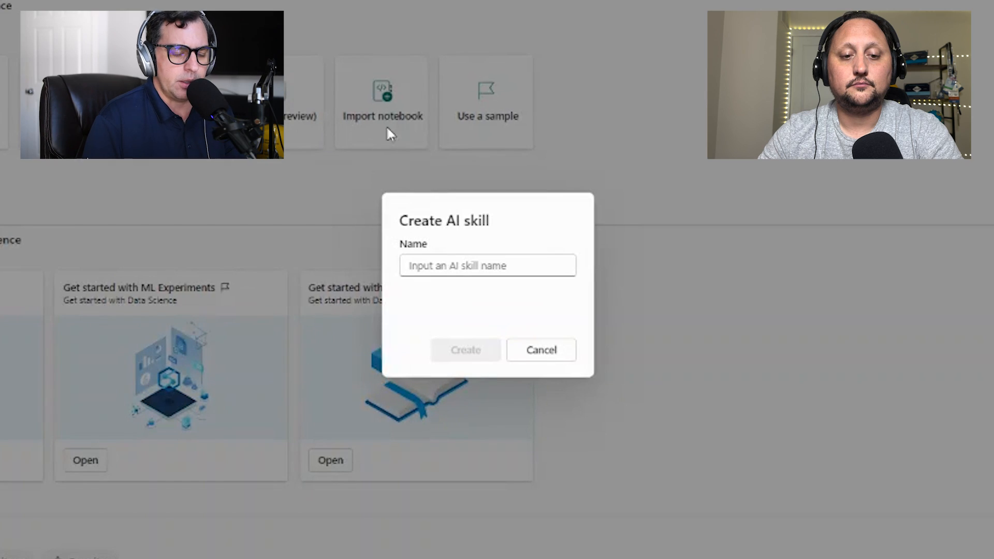
click(446, 267)
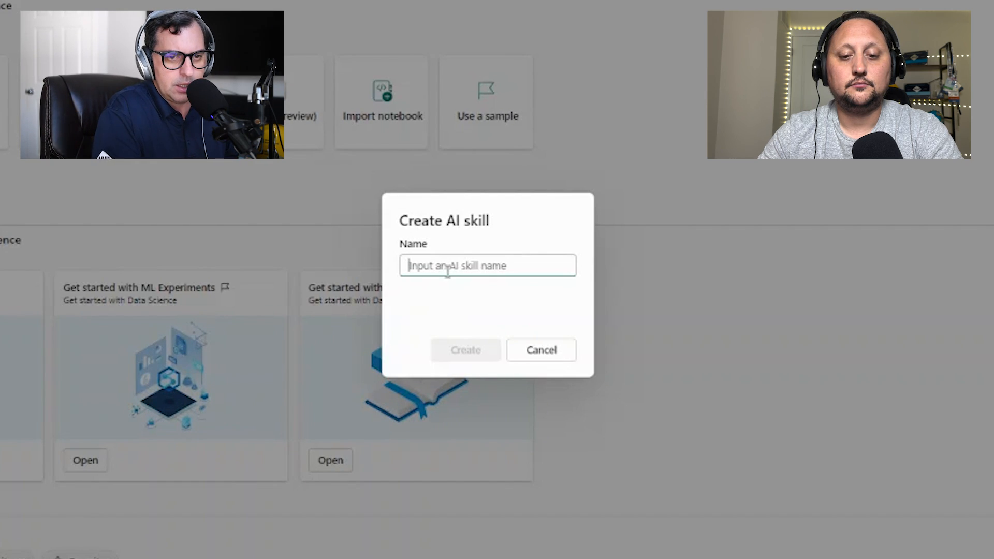
text(NYC)
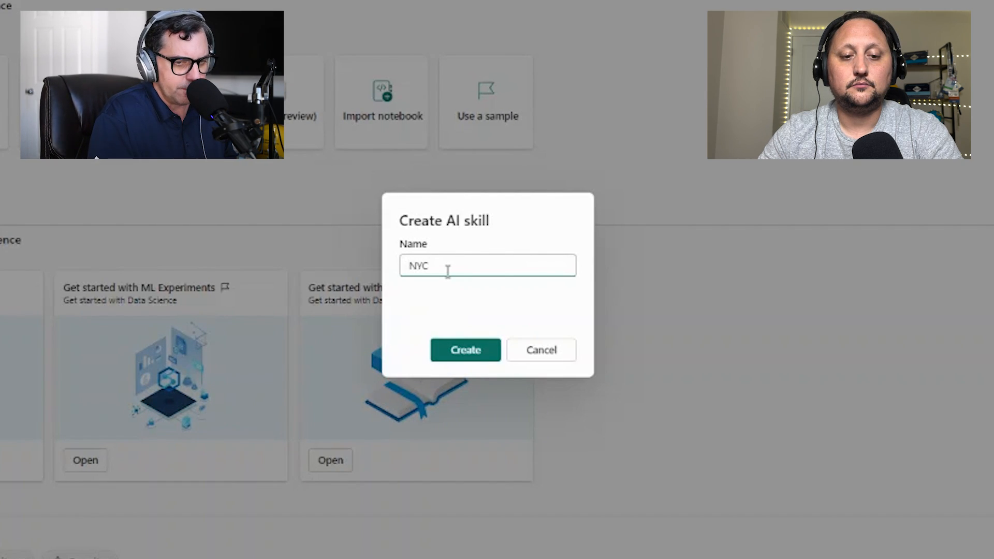
text(skills)
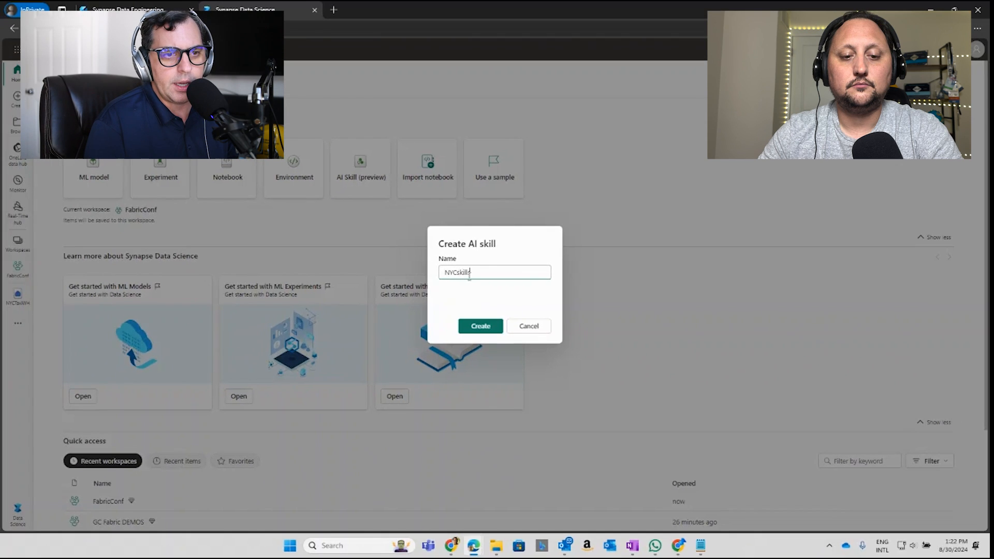
click(496, 325)
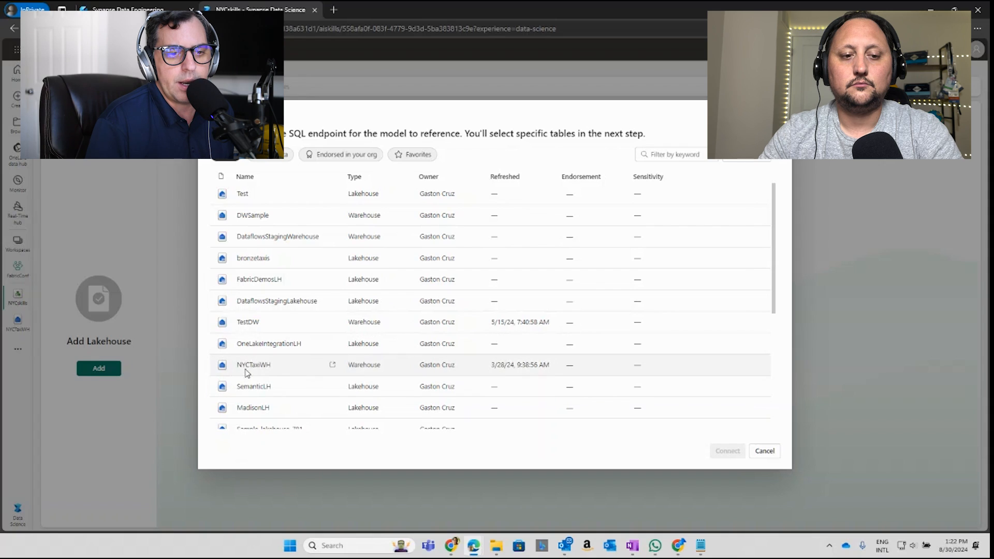
Step: Connect the AI skill to the NYCTaxiWH warehouse and widen the table explorer pane
click(291, 374)
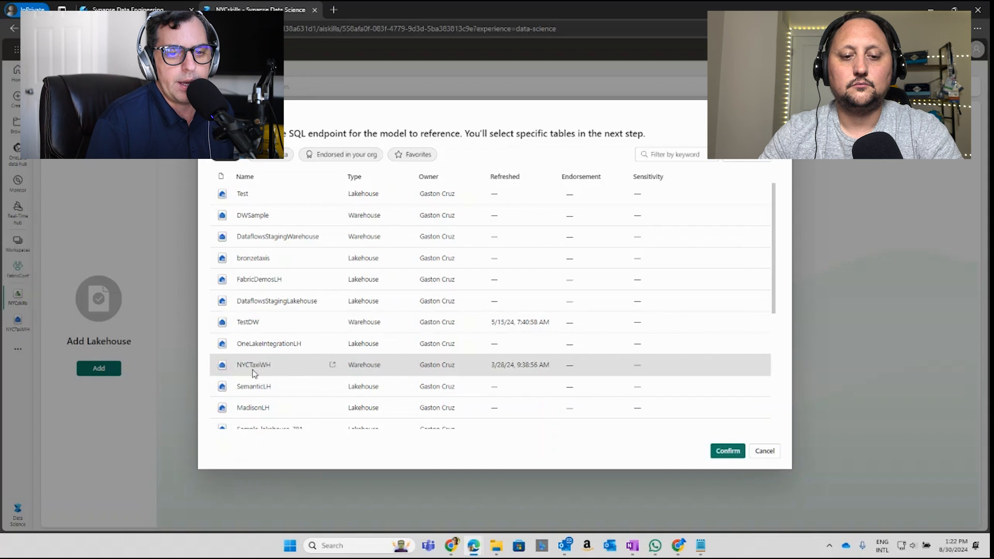
click(733, 450)
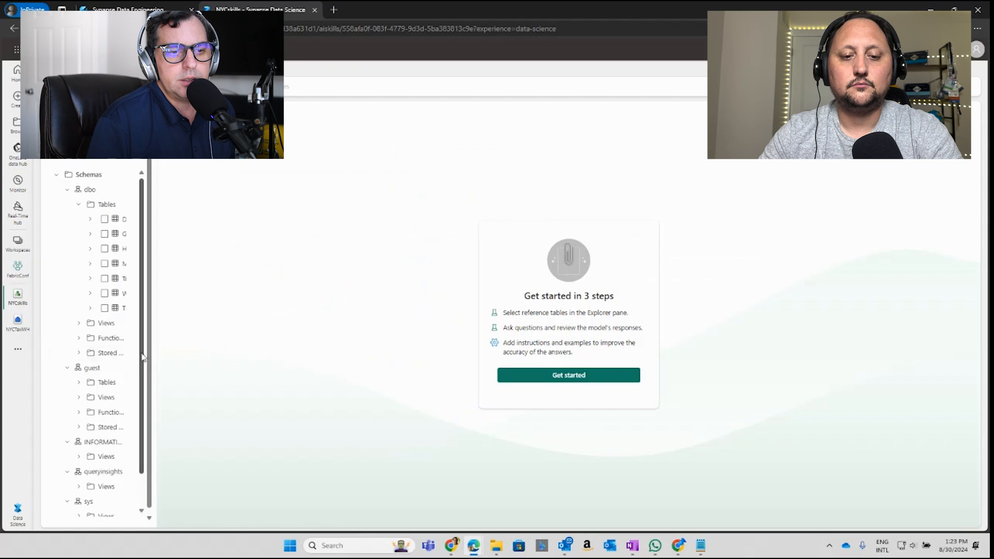
drag(155, 359, 263, 359)
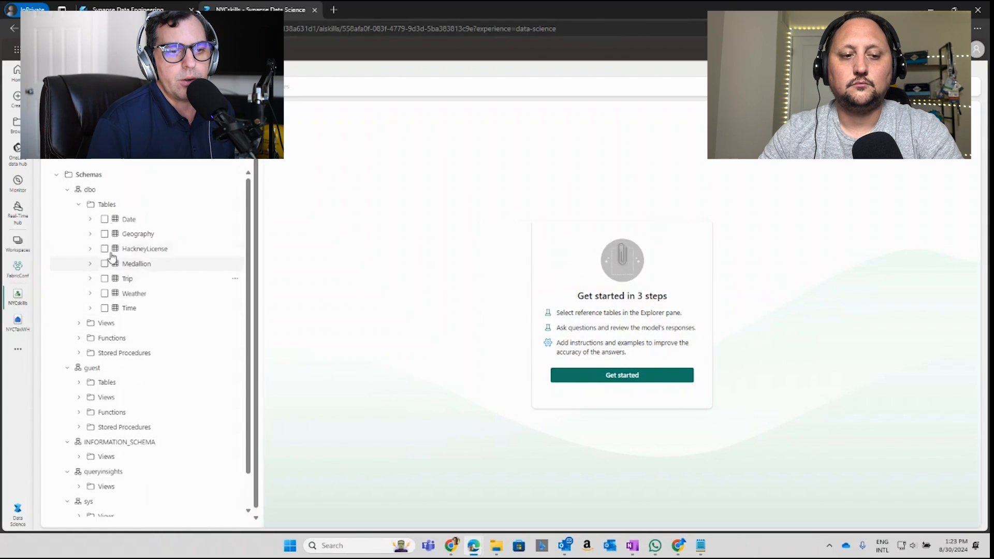
Step: Include the Date, Geography and HackneyLicense tables of the dbo schema as reference tables
click(104, 220)
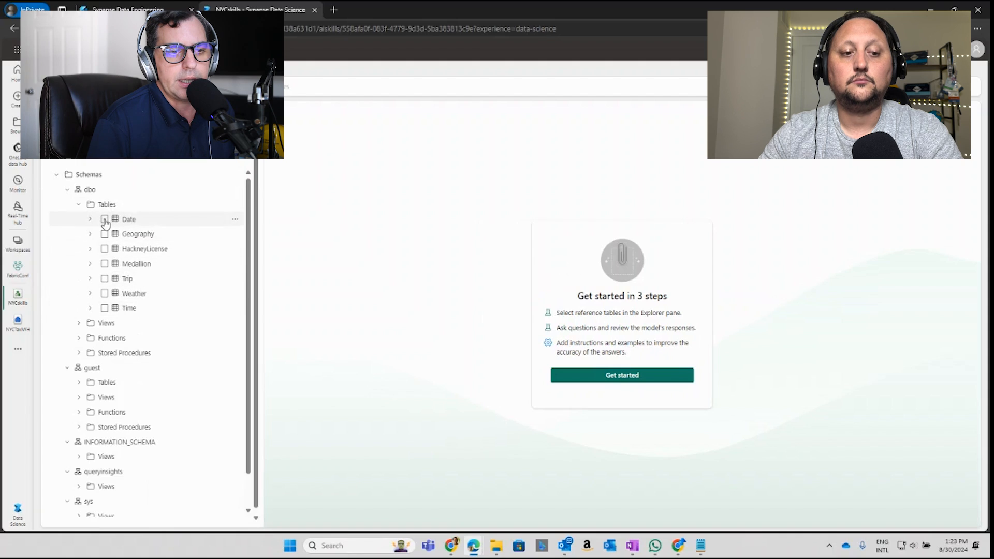
click(90, 219)
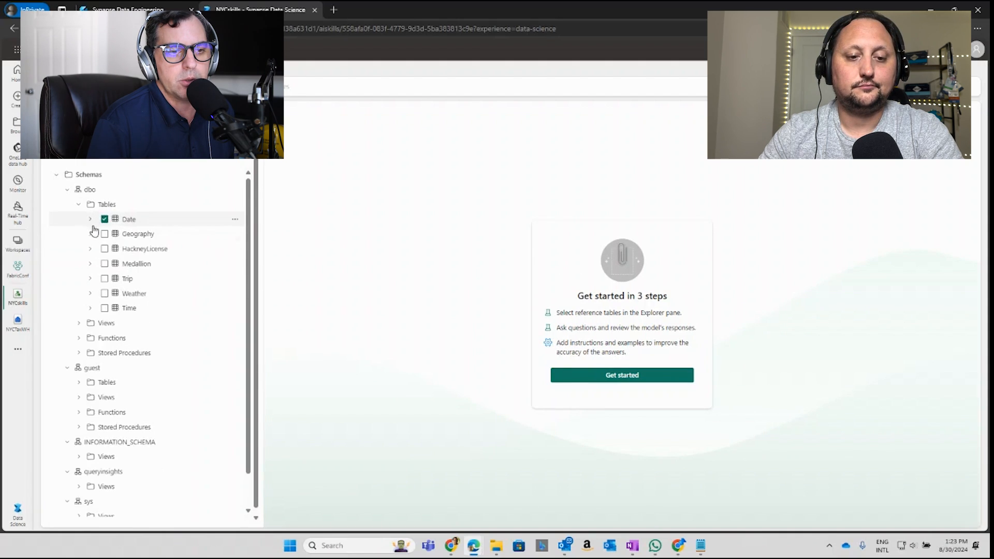
click(105, 234)
click(90, 235)
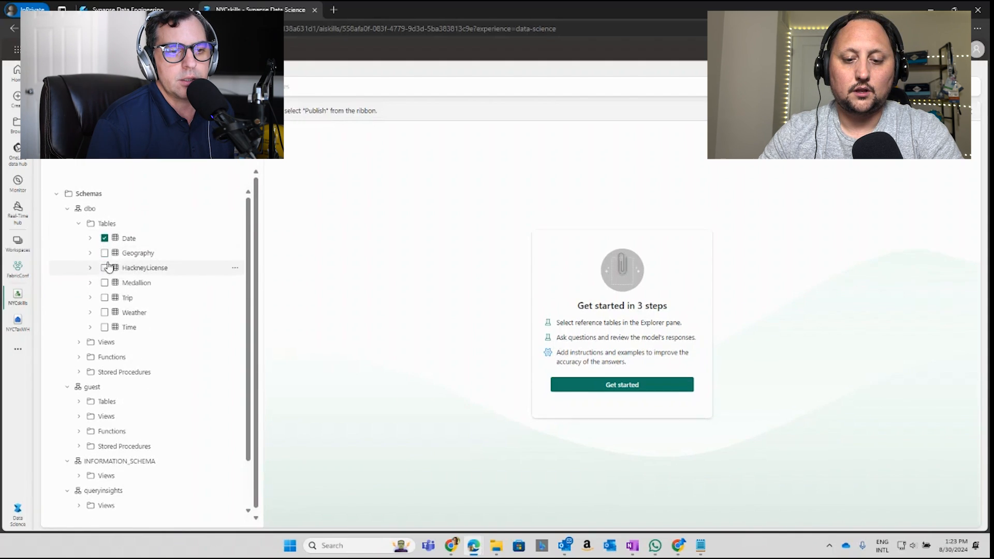
click(105, 268)
click(105, 253)
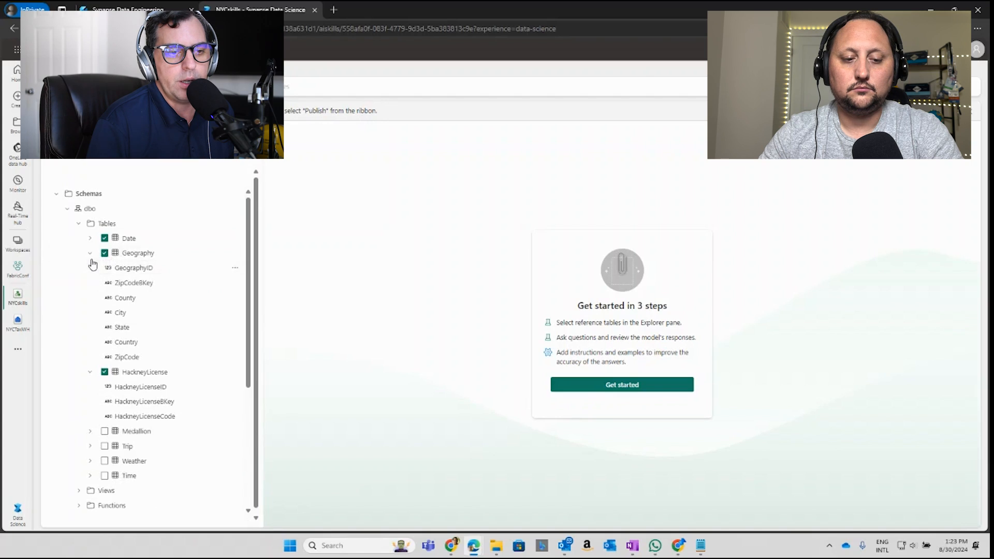
click(90, 253)
Step: Include the Medallion, Trip, Weather and Time tables of the dbo schema as reference tables
click(105, 327)
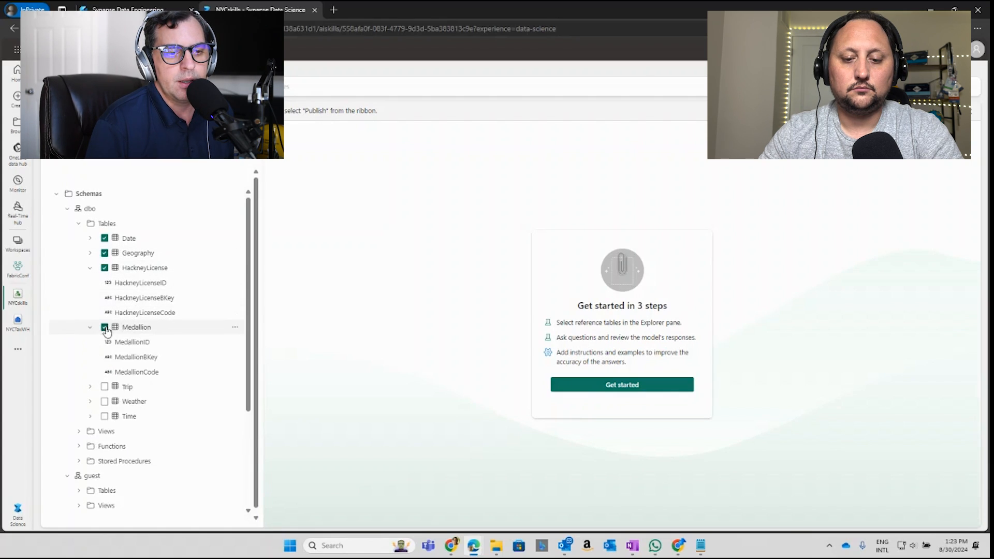
click(105, 387)
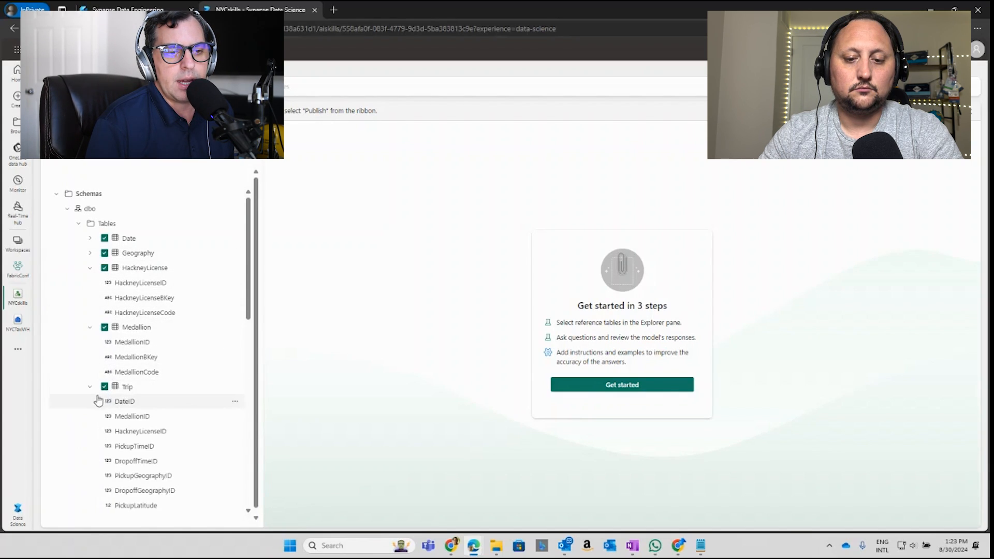
click(90, 387)
click(104, 401)
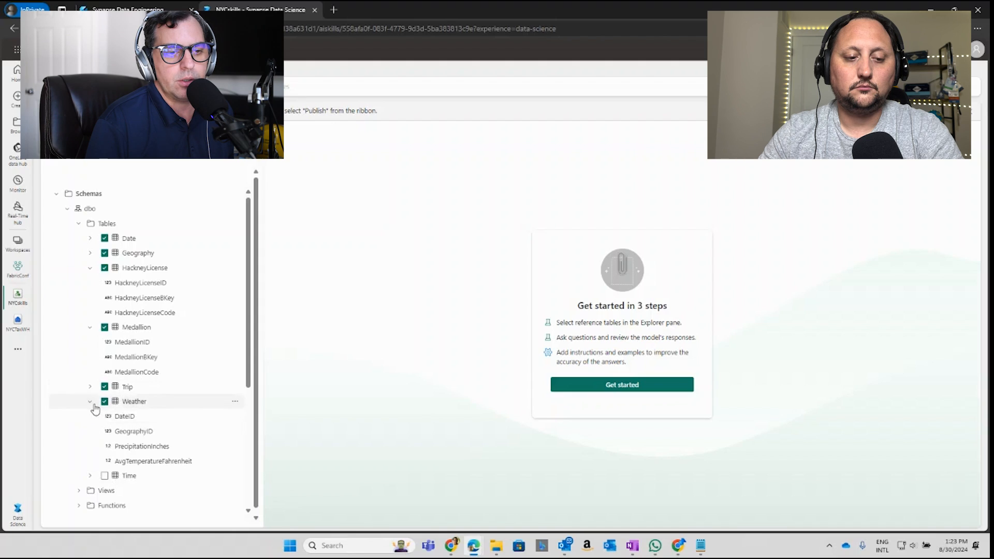
click(90, 401)
click(105, 417)
click(90, 417)
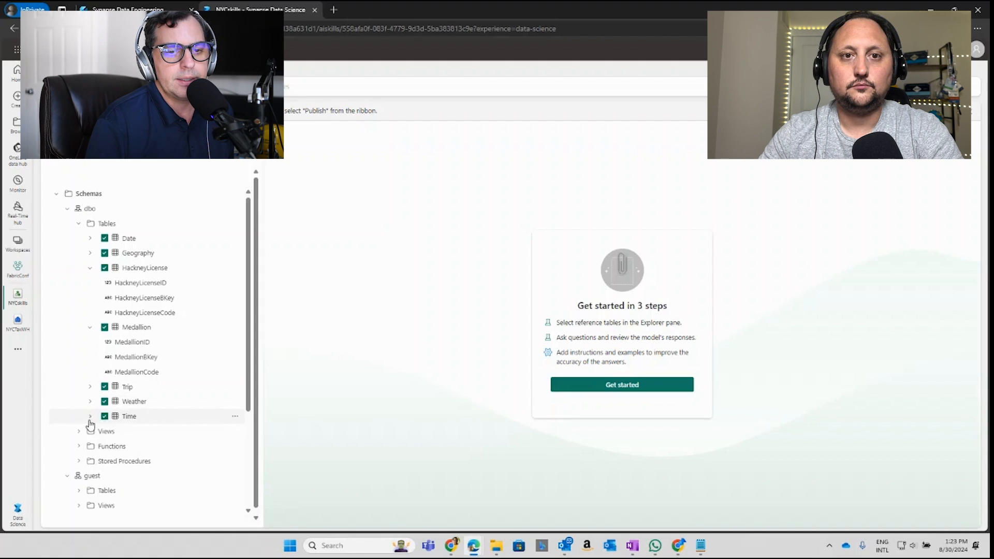
Step: Start testing the model by asking "Can we predict the duration of a taxi trip based on the pickup location, drop-off location, distance, and time of day?"
click(642, 392)
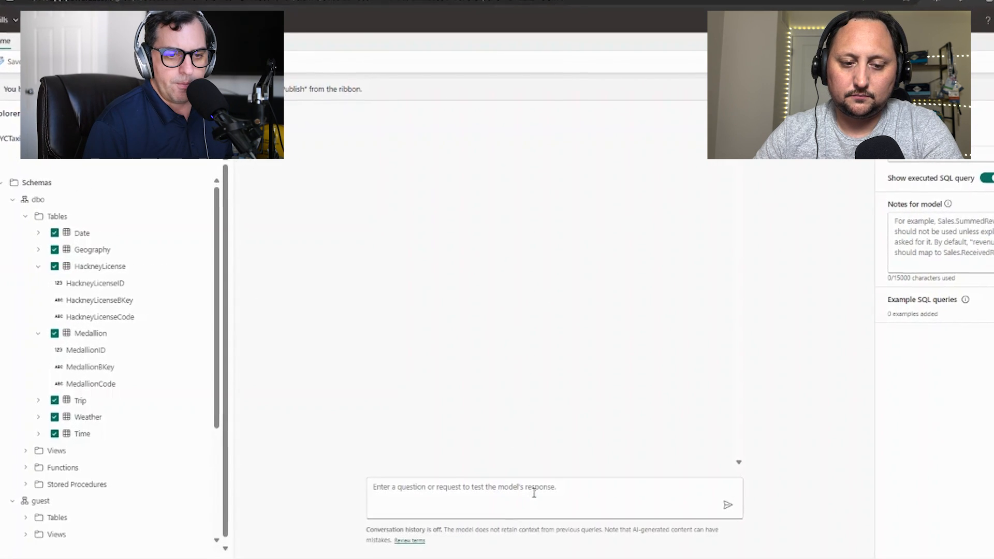
click(534, 480)
text(Can we predict the duration of a taxi trip based on the pickup location, drop-off location, distance, and time of day?)
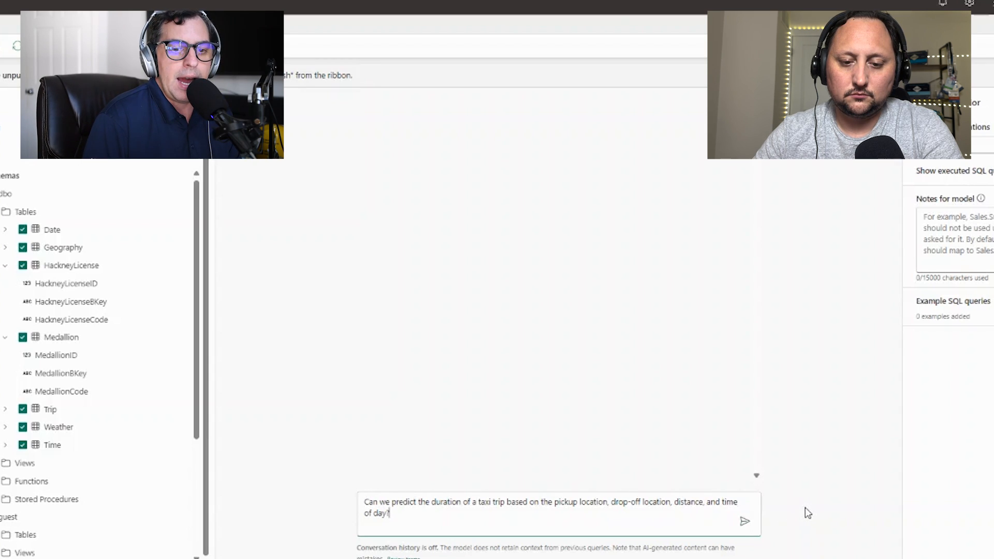
click(744, 521)
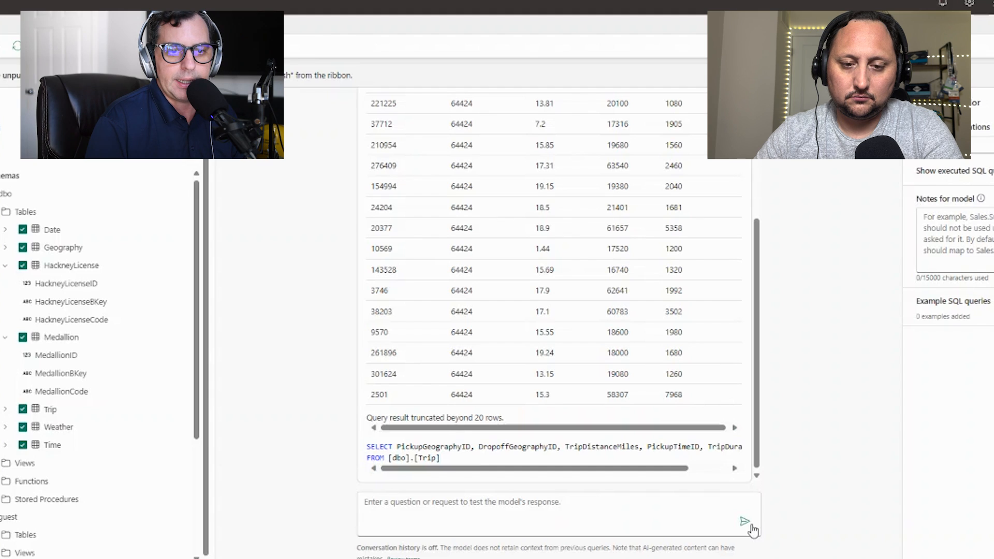
scroll(668, 326, up, 4)
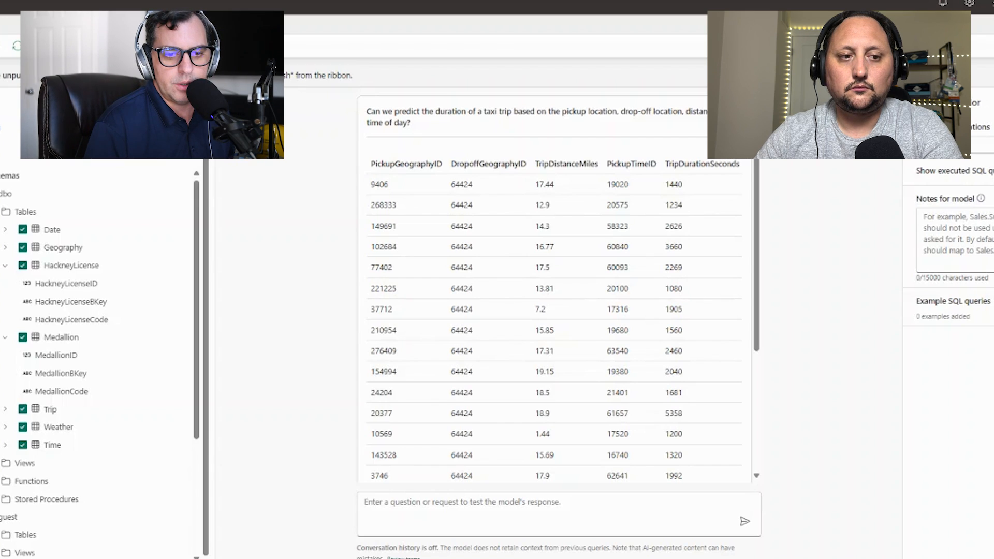
Step: Ask "Which hours of the day see the highest number of taxi trips, and how does this correlate with trip duration and fare?"
click(448, 507)
text(Which hours of the day see the highest number of taxi trips, and how does this correlate with trip duration and fare?)
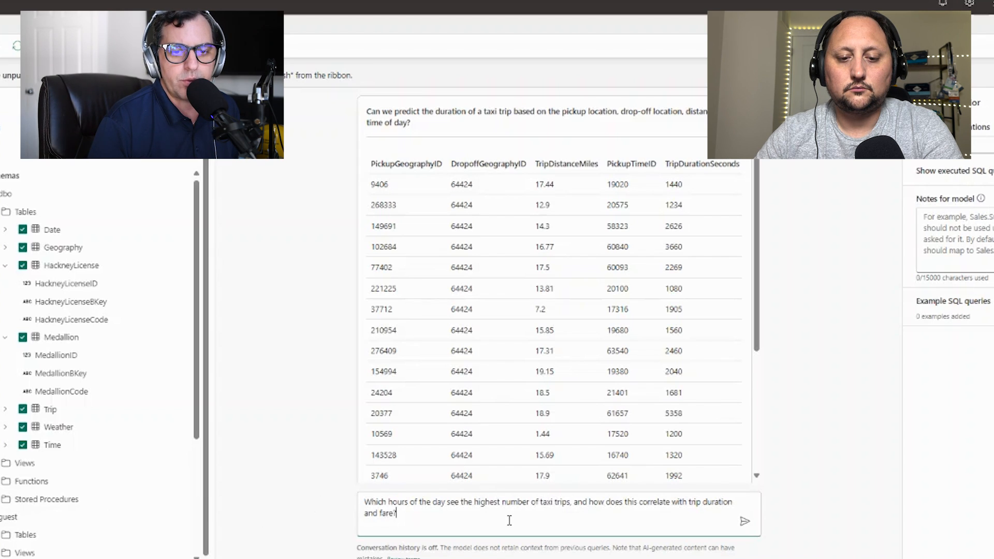
click(743, 523)
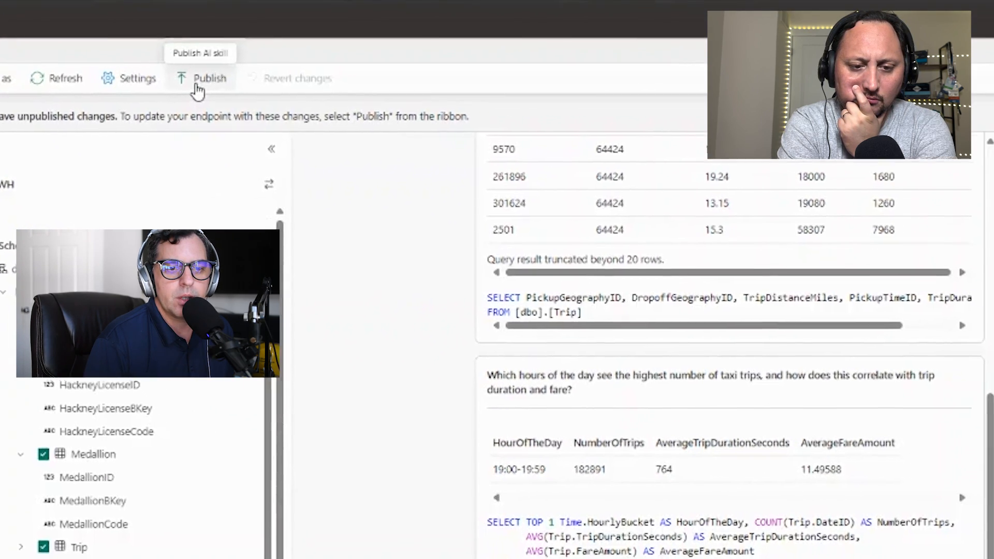
Step: Publish the NYCskills AI skill and open its publishing details
click(233, 94)
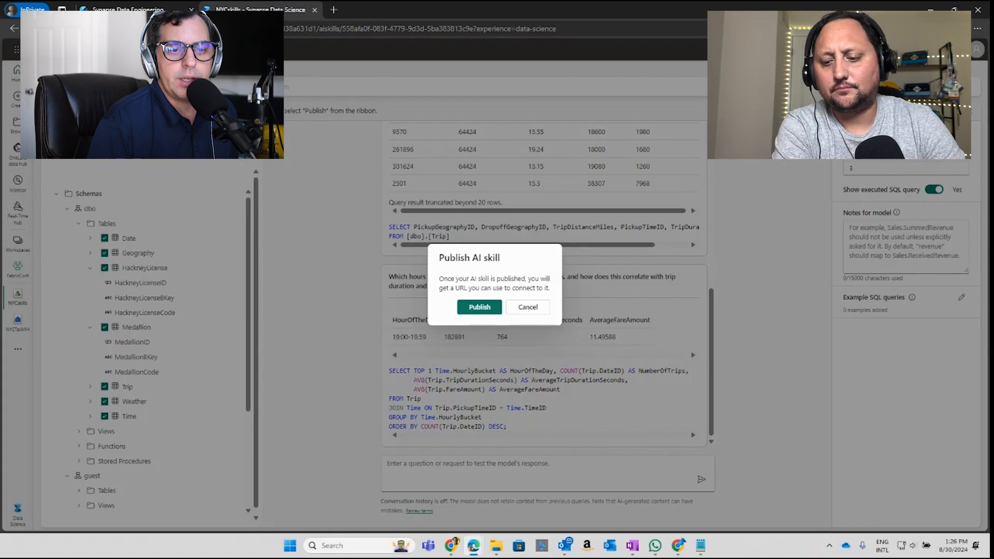
click(481, 307)
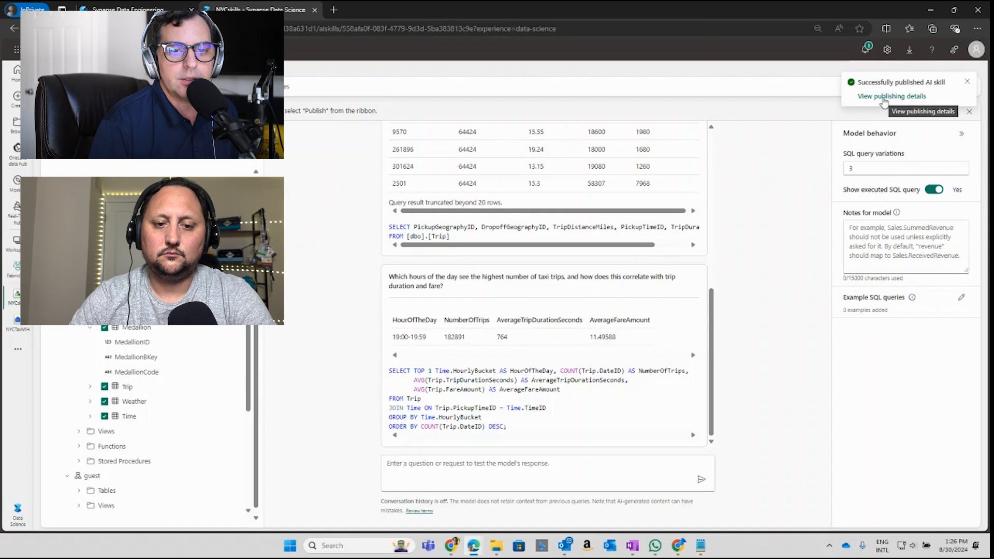
click(884, 99)
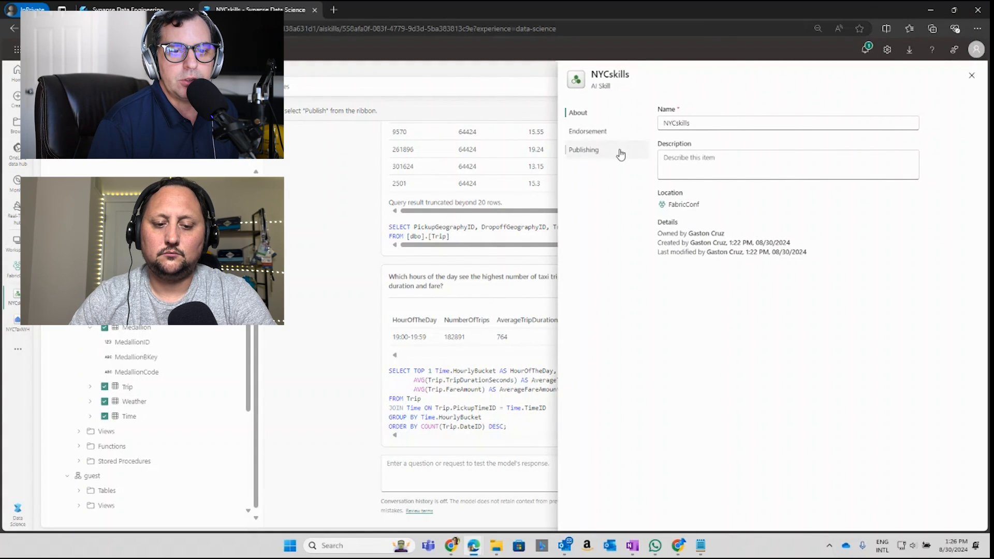
Step: Copy the AI skill's published URL, switching to Notepad before closing the skill's details
click(604, 152)
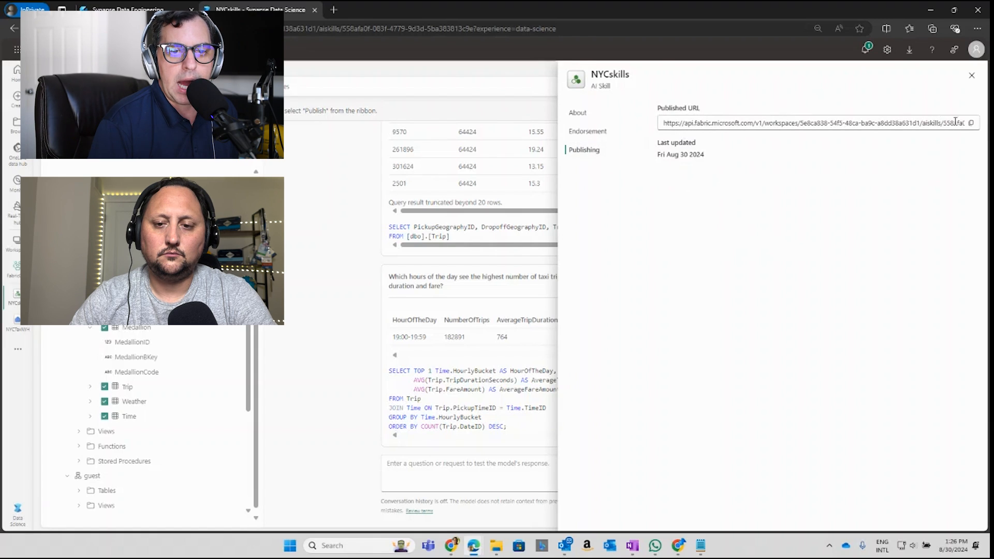
click(973, 125)
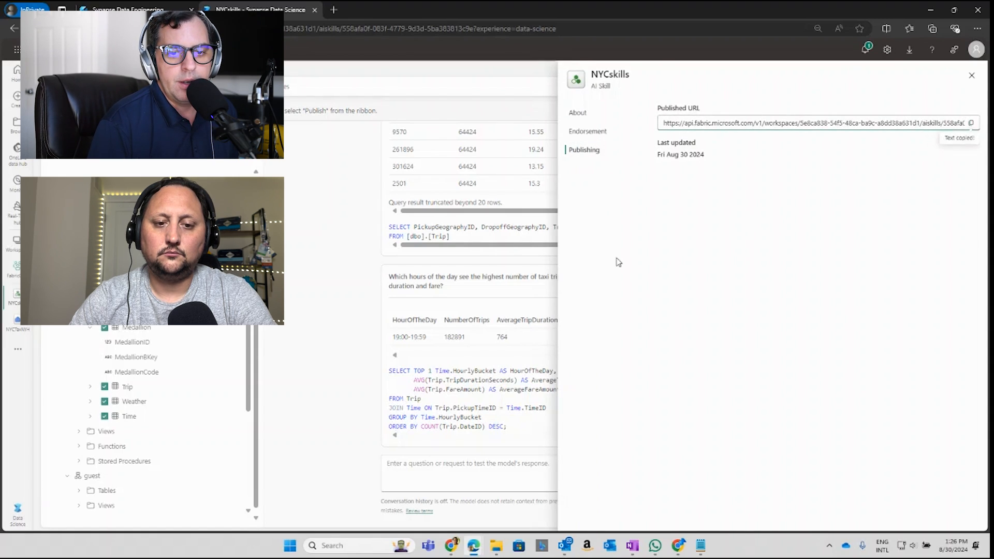
click(701, 547)
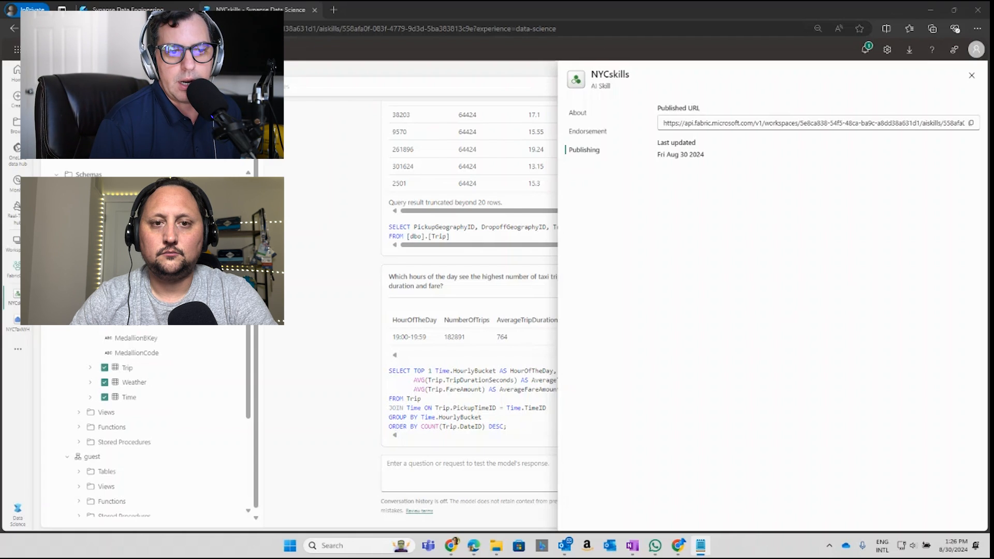
click(304, 200)
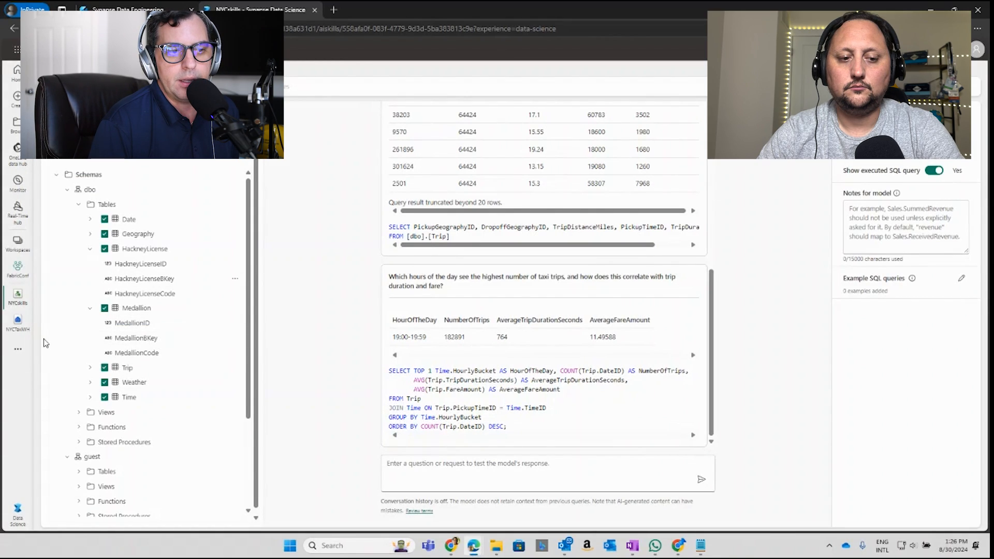
Step: Create a new notebook in the FabricConf workspace
click(19, 277)
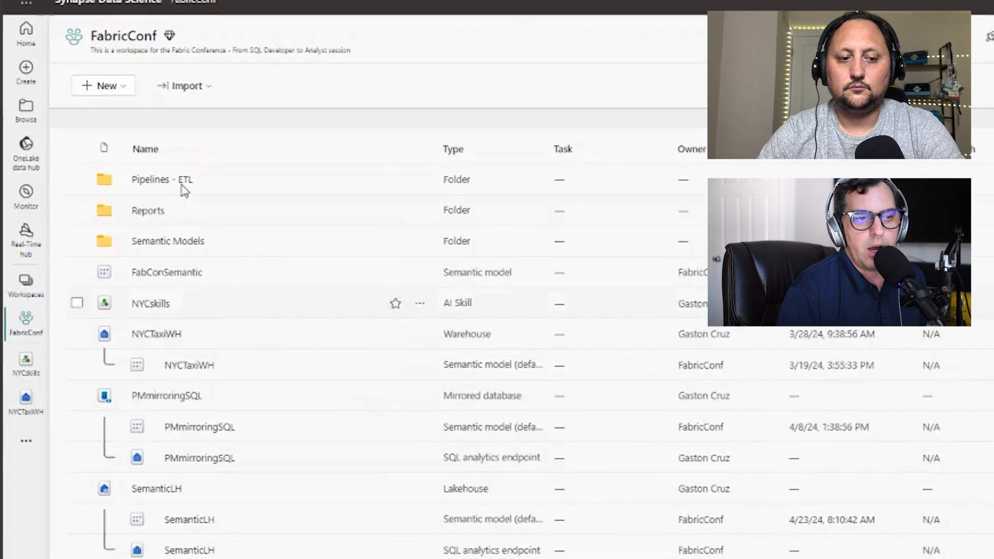
click(120, 87)
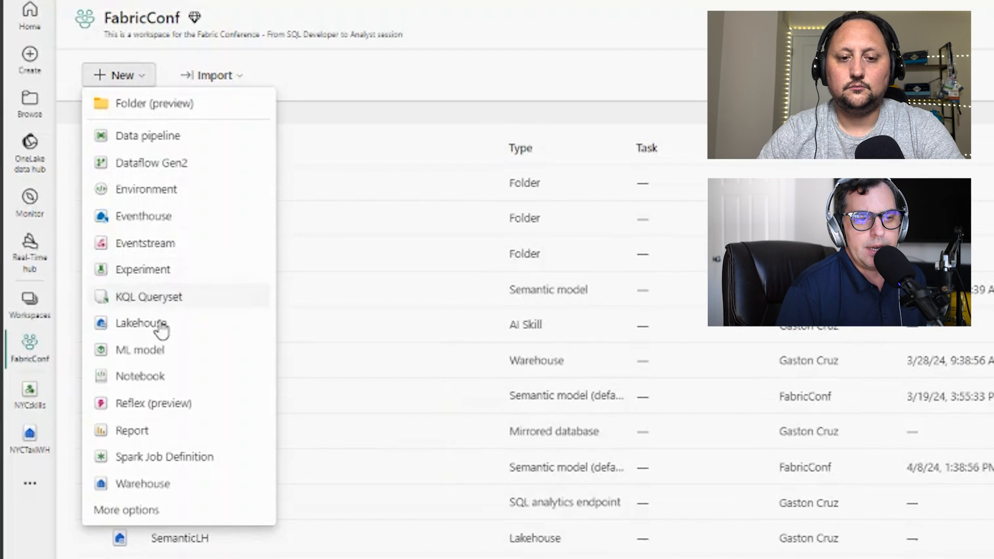
click(138, 376)
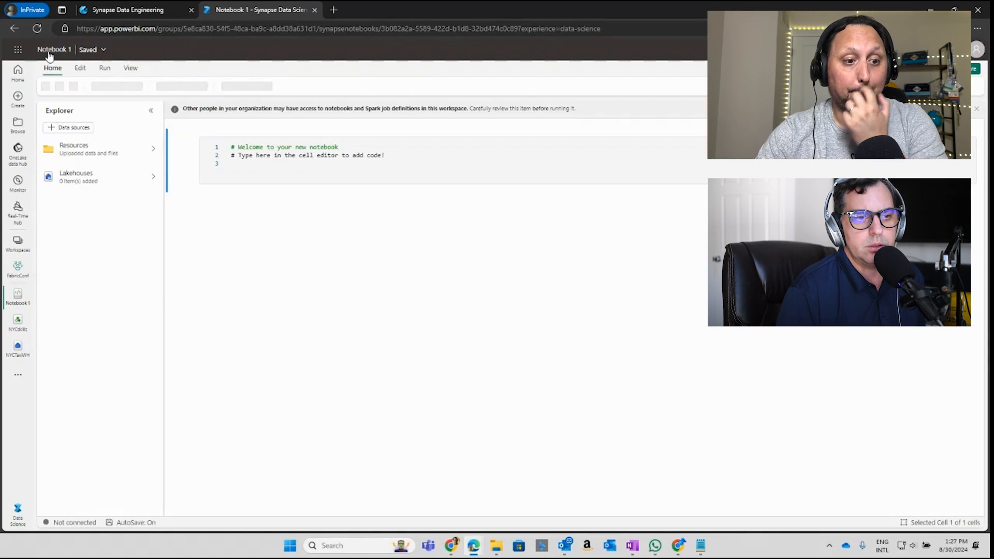
Step: Rename the new notebook as AIskillsnotebook
click(64, 51)
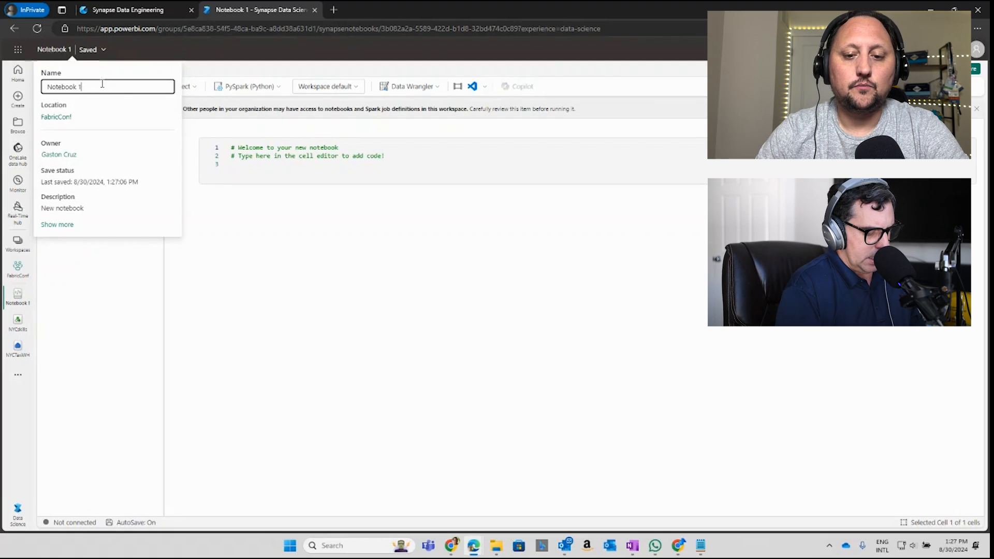
drag(165, 87, 36, 90)
text(Al)
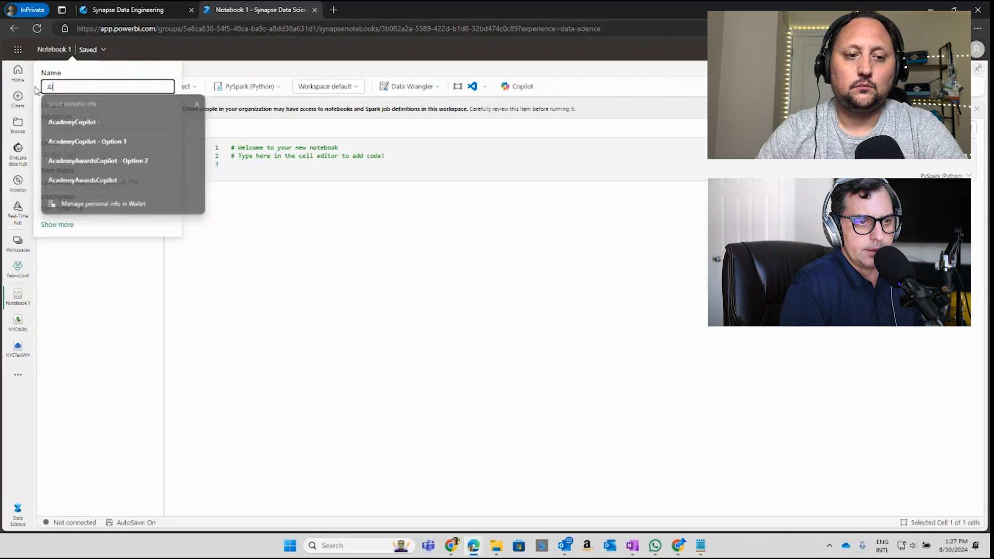
text(skills)
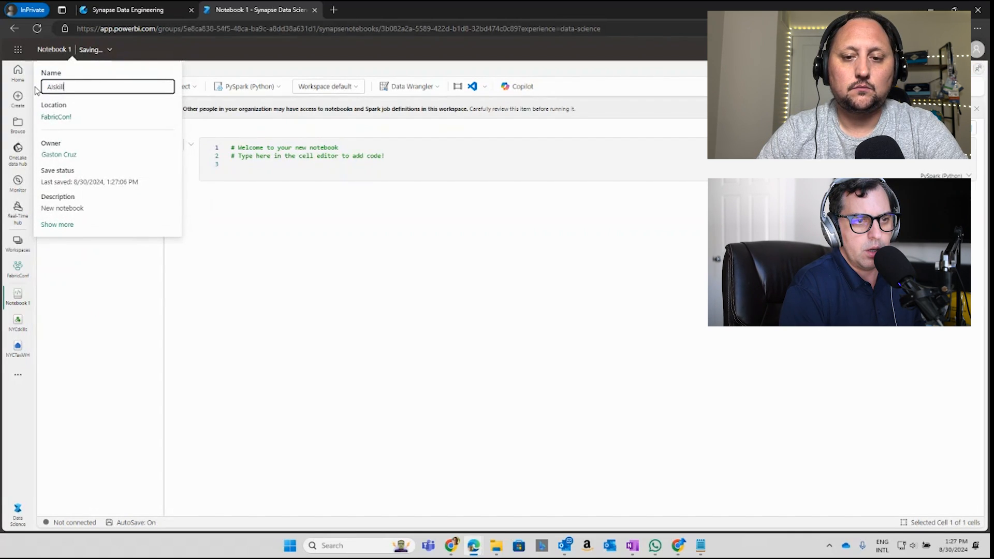
key(Return)
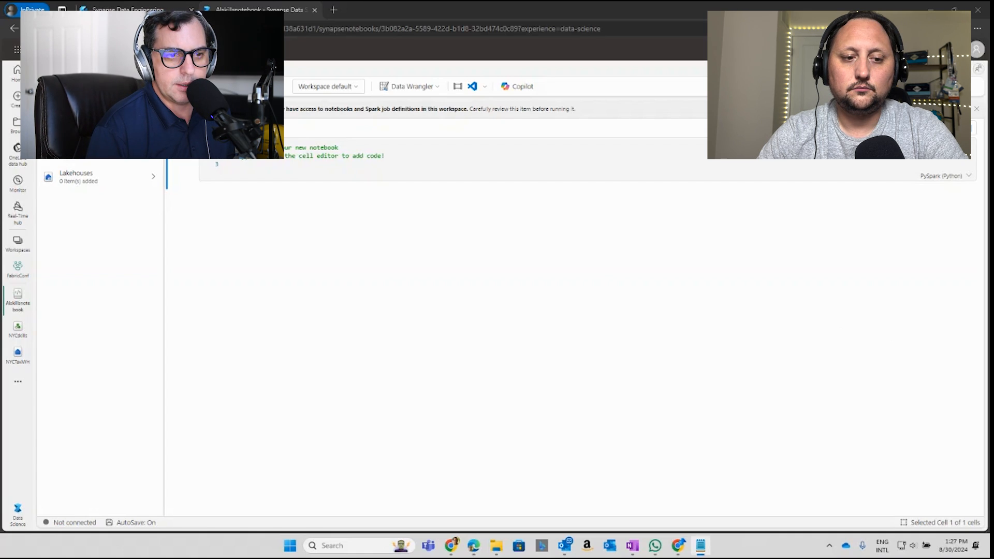
Step: Paste the Python code that posts the taxi ride forecast question to the AI skill's URL into the first cell and run the whole notebook
click(255, 165)
text(import requests import json import pprint from synapse.ml.mlflow import get_mlflow_env_config   # the URL could change if the workspace is assigned to a different capacity url = "https://api.fabric.microsoft.com/v1/workspaces/5e8ca838-54f5-48ca-ba9c-a8dd38a631d1/aiskills/558afa0f-083f-4779-9d3d-5ba383813c9e/query/deployment"  configs = get_mlflow_env_config()  headers = {     "Authorization": f"Bearer {configs.driver_aad_token}",     "Content-Type": "application/json; charset=utf-8" }  question = "{userQuestion:\"Can we forecast the number of taxi rides requested during different times of the day in specific areas?\"}"  response = requests.post(url, headers=headers, data = question)  print("RESPONSE: ", response)  print("")  response = json.loads(response.content)  print(response["result"]))
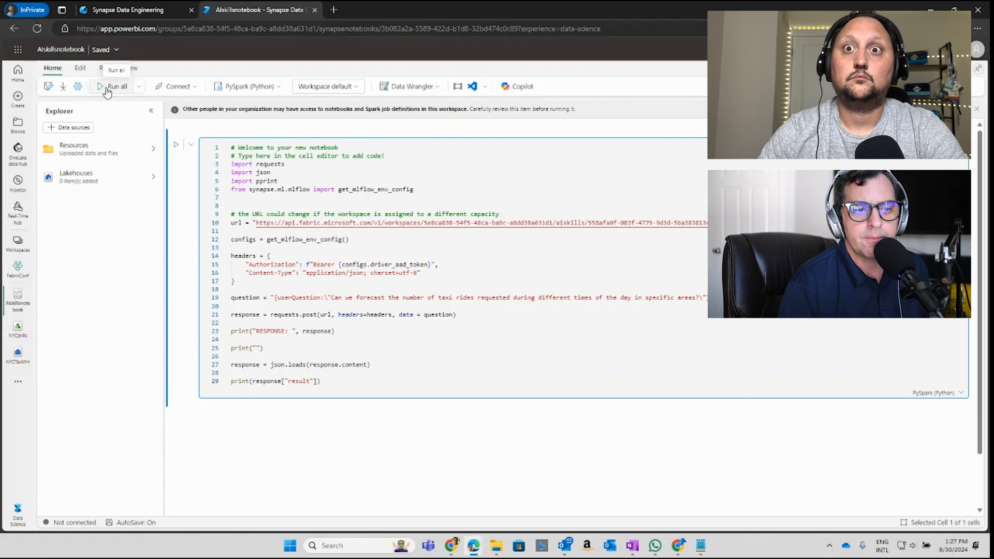
click(109, 87)
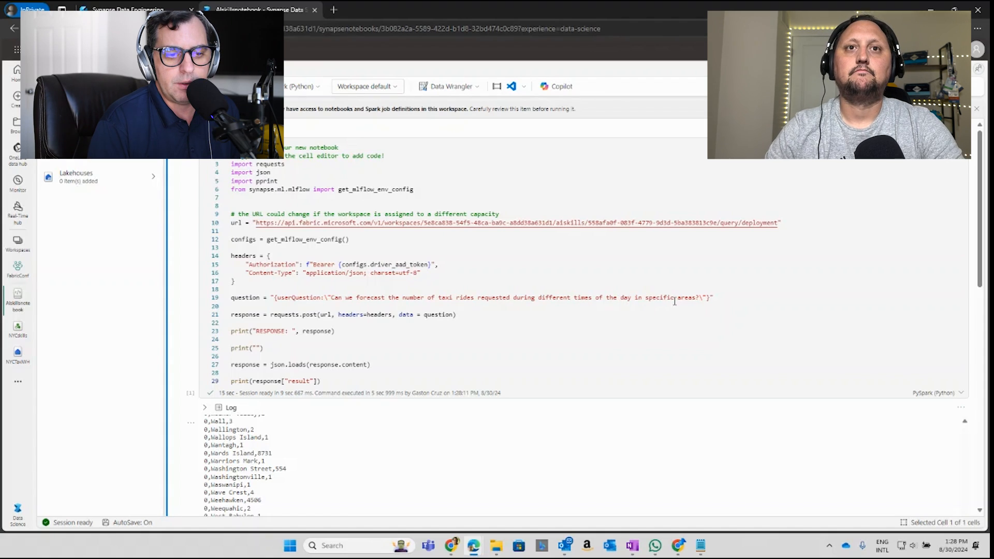
Step: Examine the ride counts per area in the cell output, highlighting the values for West Farms, West Fort Lee and West New York
scroll(255, 473, down, 1)
scroll(257, 474, up, 1)
scroll(257, 474, down, 3)
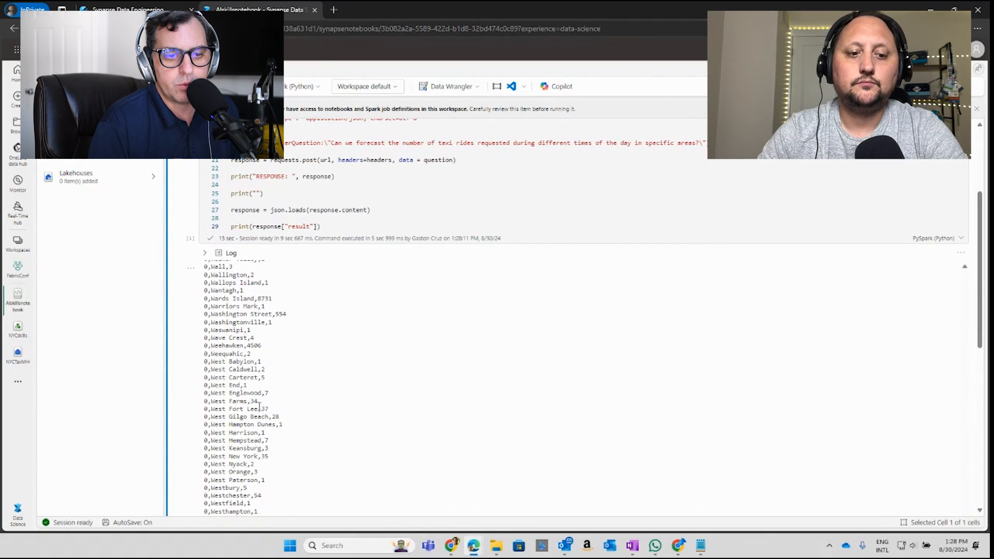
double_click(252, 402)
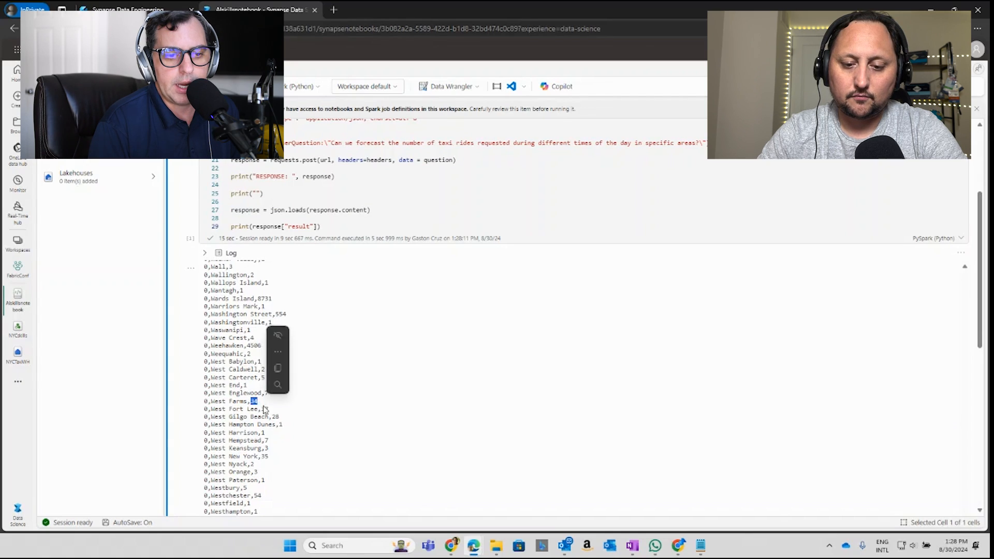
double_click(263, 409)
double_click(264, 457)
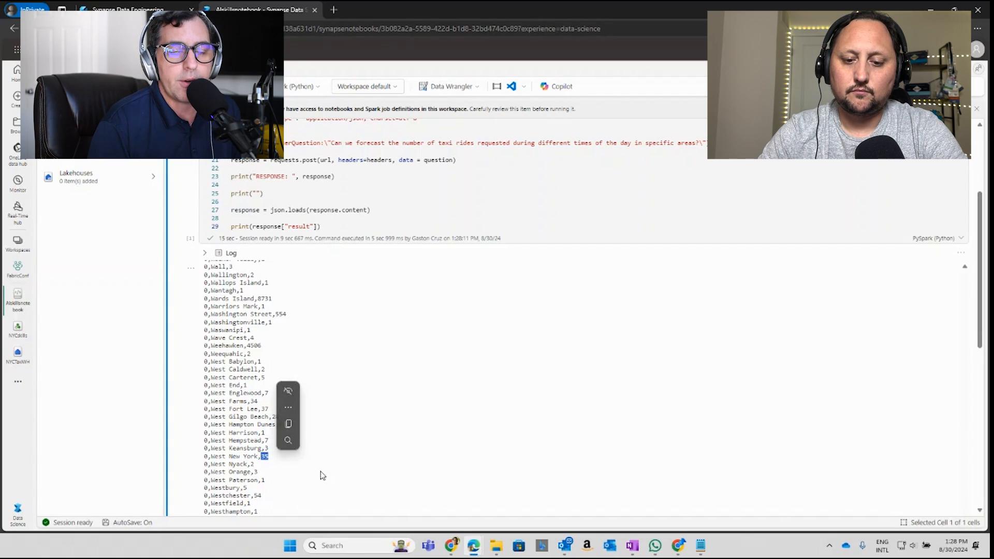